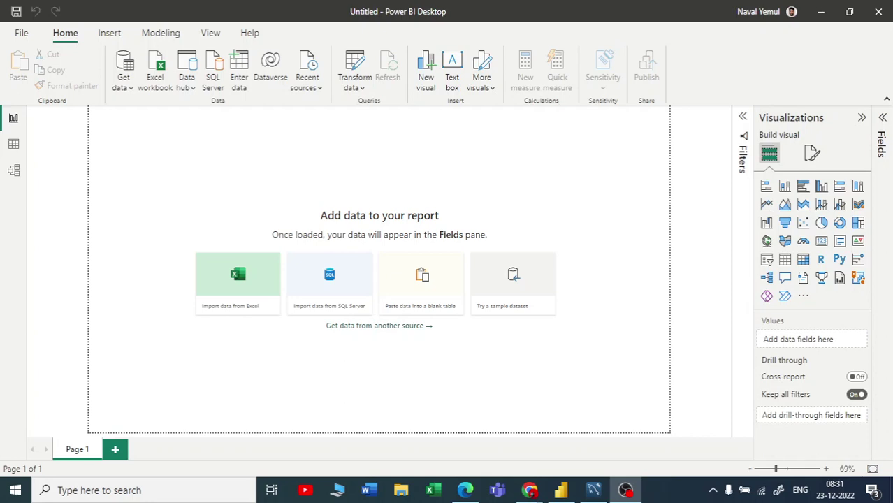
Step: Select the MySQL database connector from the Database category of the full Get Data catalogue
click(122, 85)
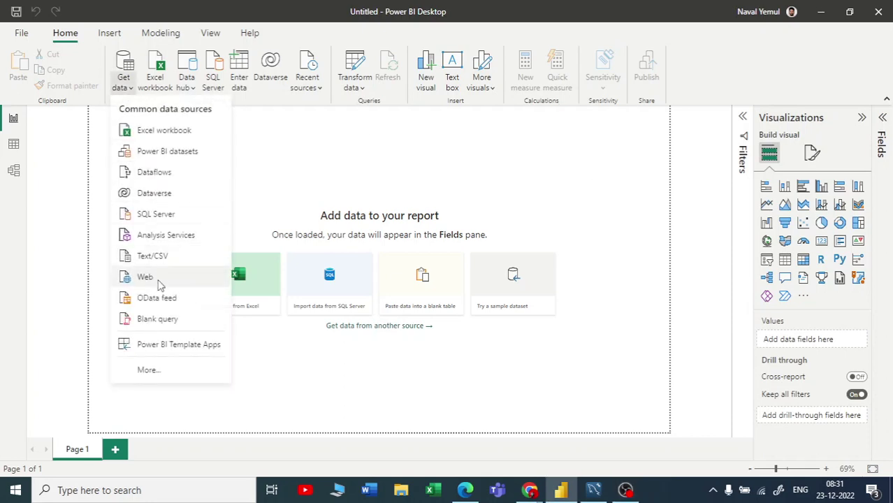
click(165, 370)
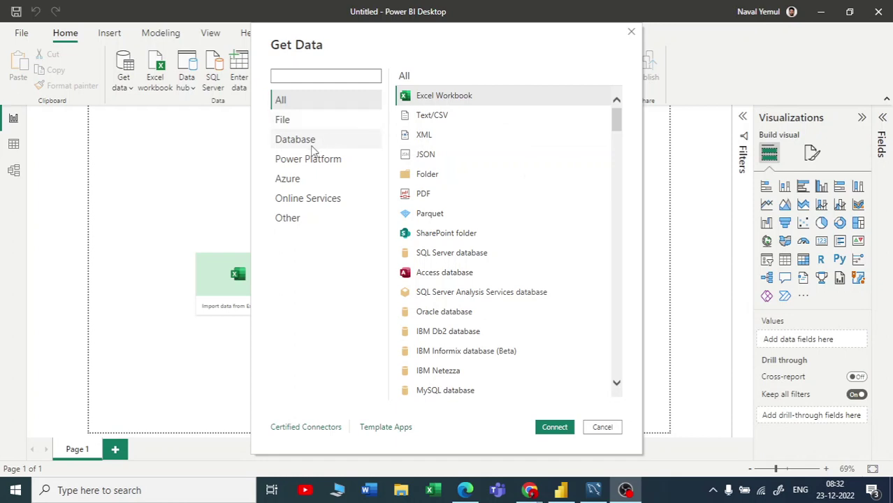
click(308, 146)
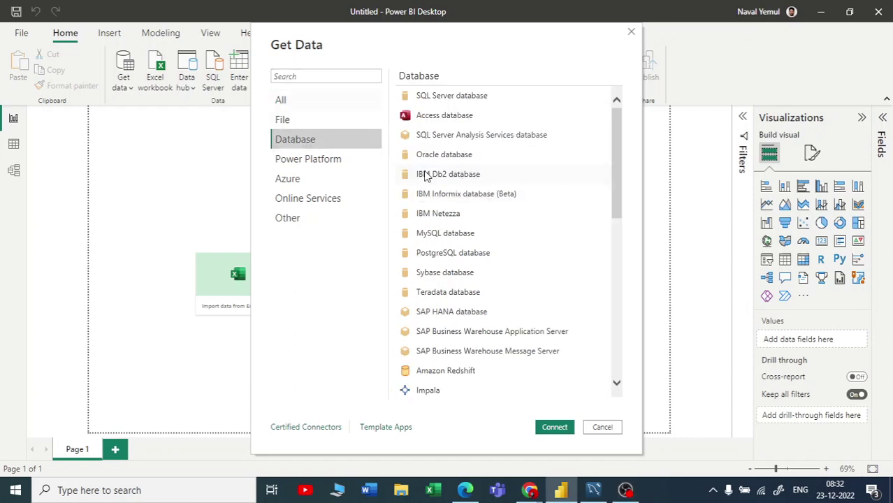
click(439, 233)
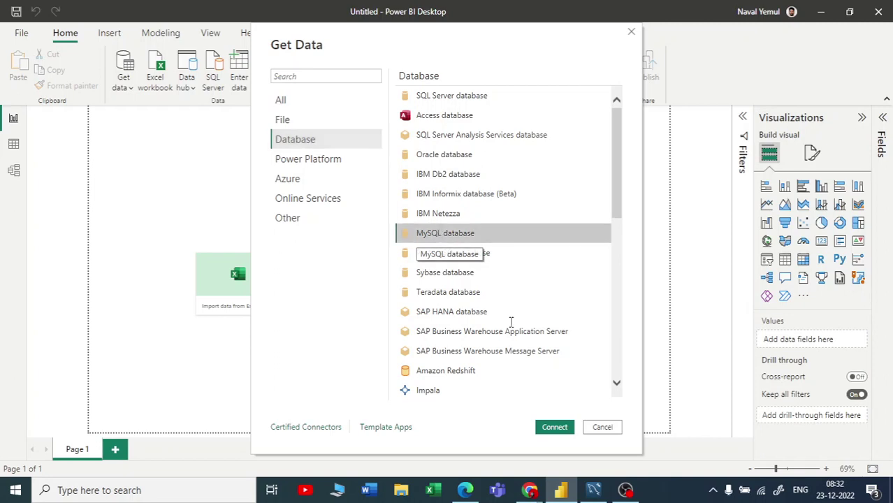
Step: Try connecting with MySQL database and dismiss the missing-components message
click(556, 427)
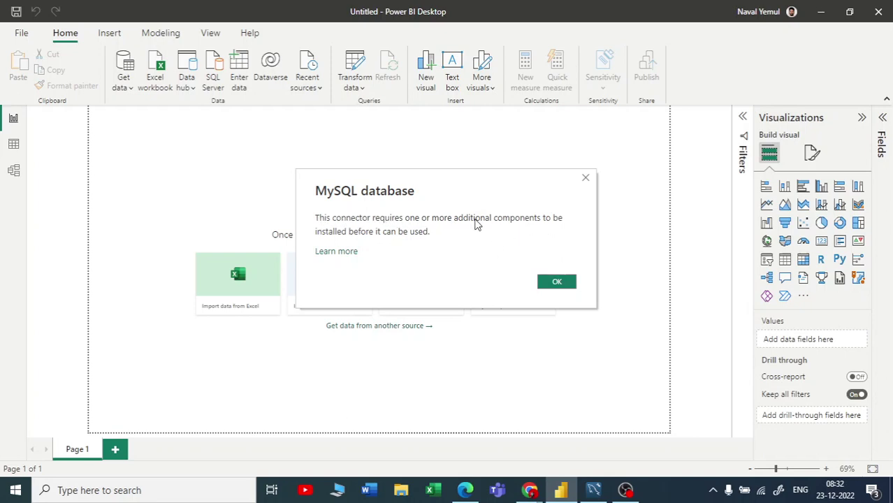
click(558, 283)
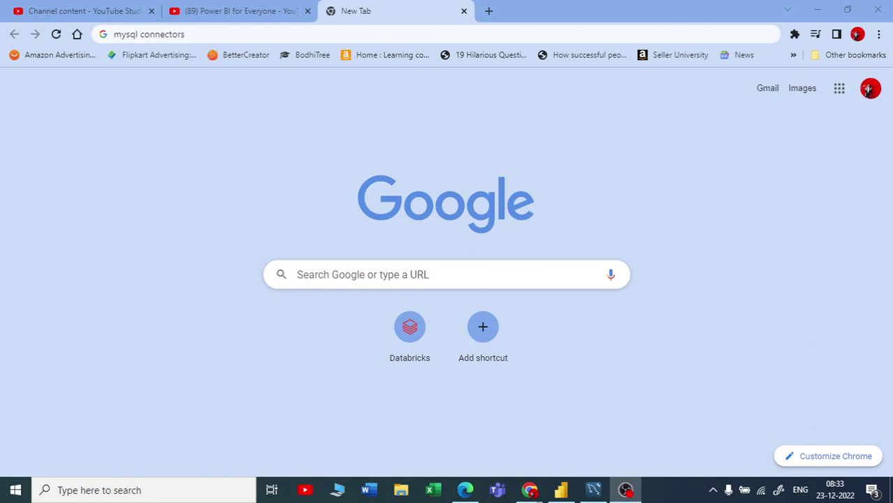
Step: Search 'mysql connectors', open MySQL's Connectors page, and highlight the .NET and ODBC driver rows
key(Return)
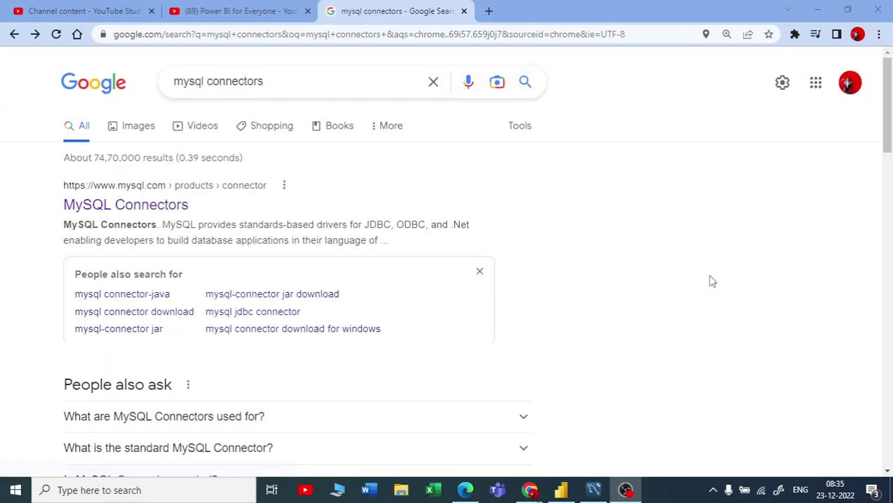
click(160, 208)
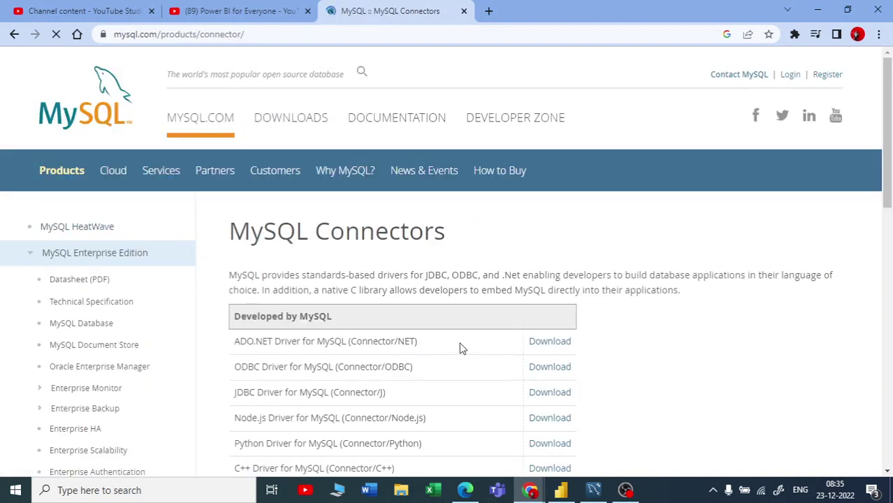
drag(417, 341, 238, 334)
drag(414, 367, 249, 365)
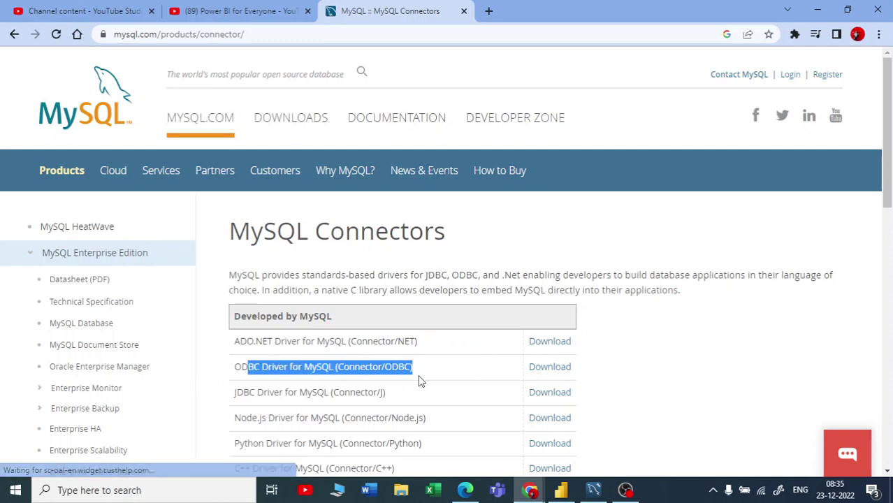
Step: Open the Connector/NET and ODBC download pages in separate new tabs
right_click(549, 344)
click(565, 349)
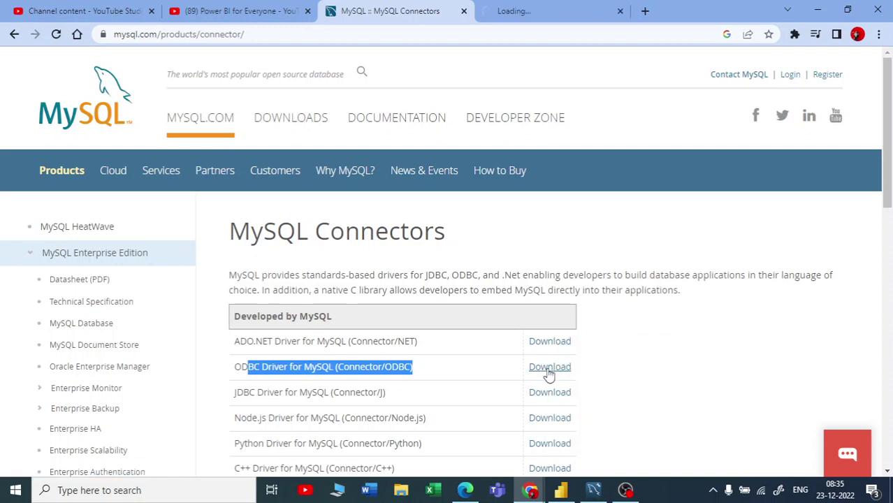
right_click(550, 371)
click(573, 265)
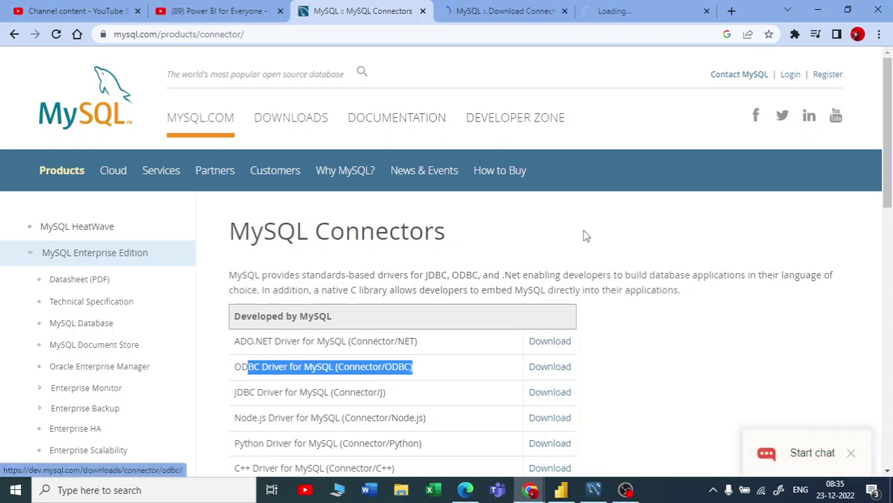
Step: Save the 32-bit Connector/NET 8.0.31 installer to Downloads without signing in
click(508, 11)
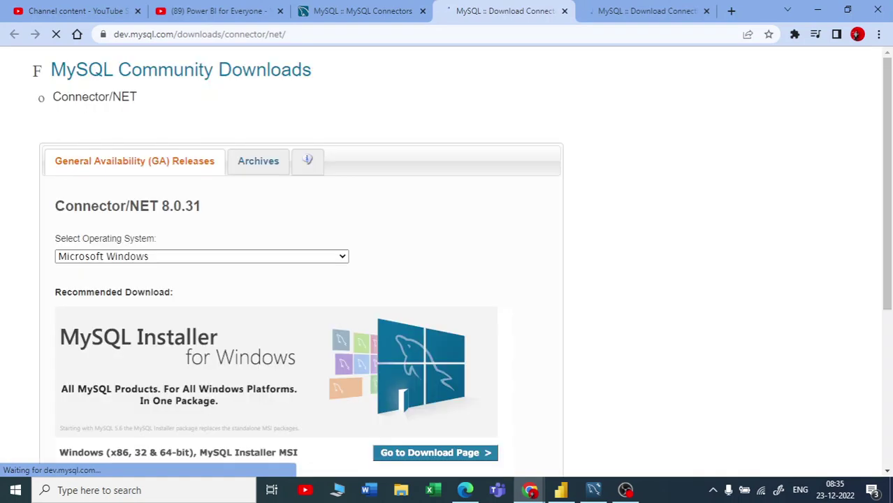
scroll(311, 228, down, 2)
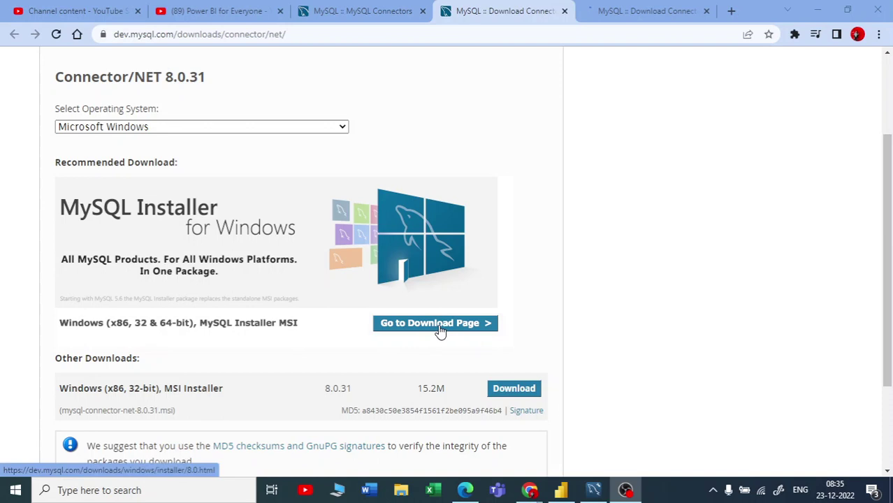
click(516, 398)
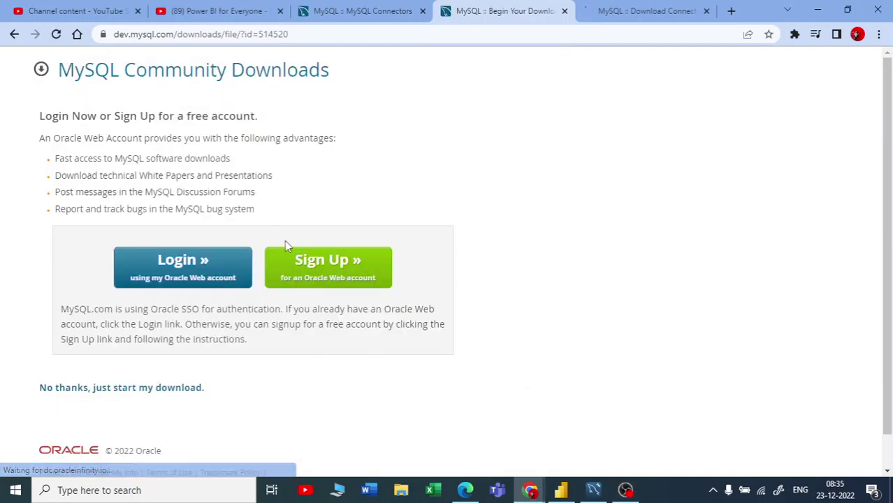
click(127, 396)
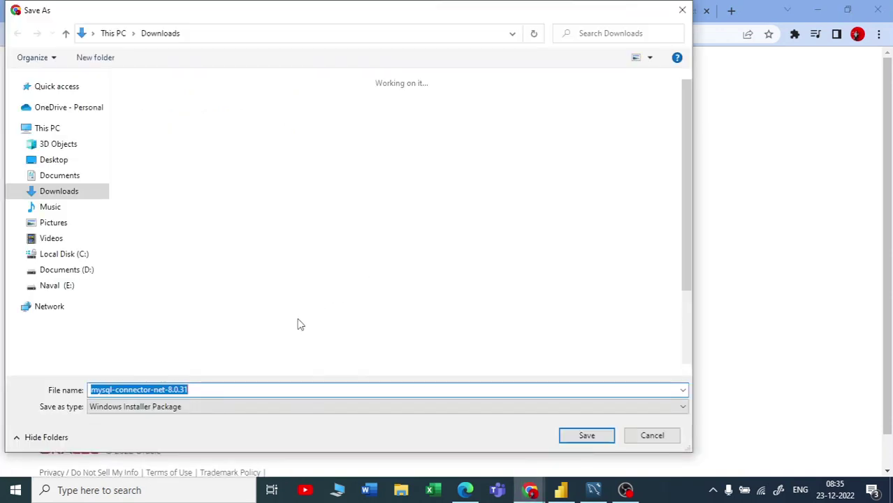
click(587, 435)
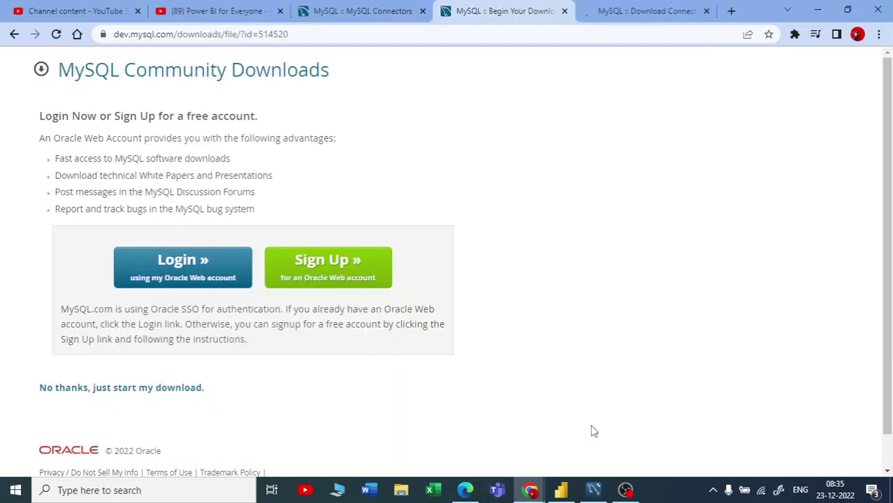
Step: Save the 32-bit Connector/ODBC 8.0.31 MSI installer to Downloads without signing in
click(643, 13)
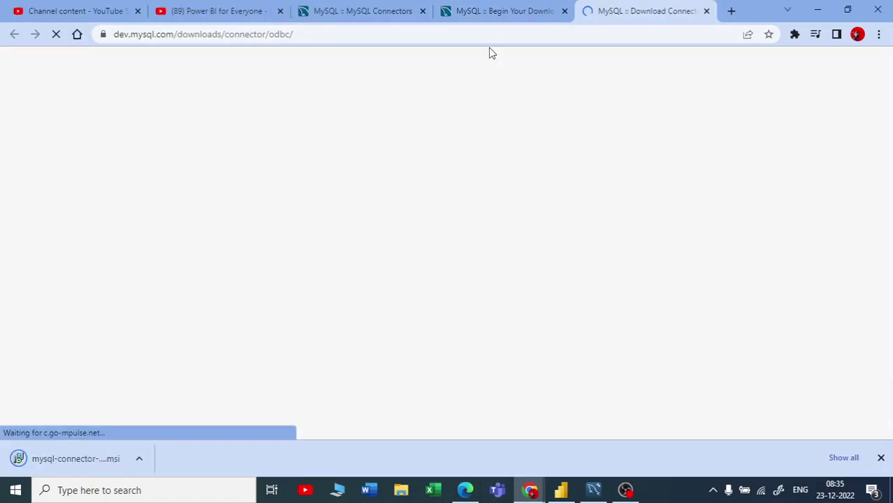
scroll(409, 279, down, 3)
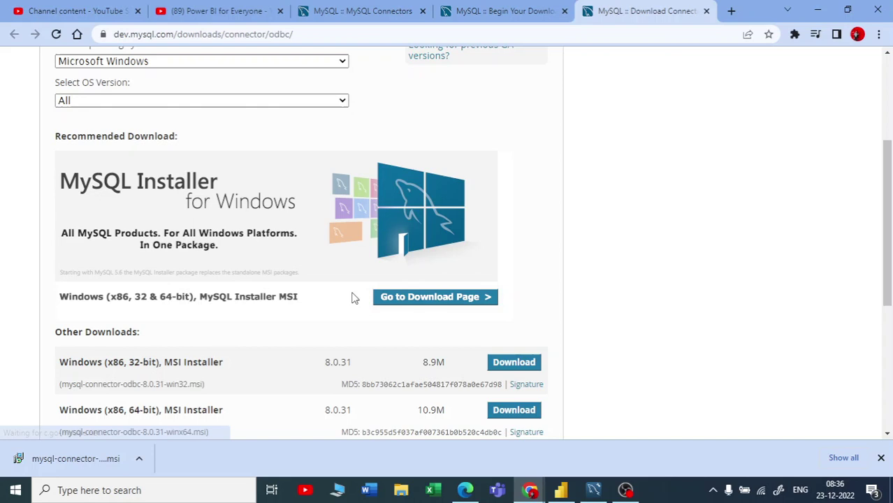
scroll(353, 297, down, 2)
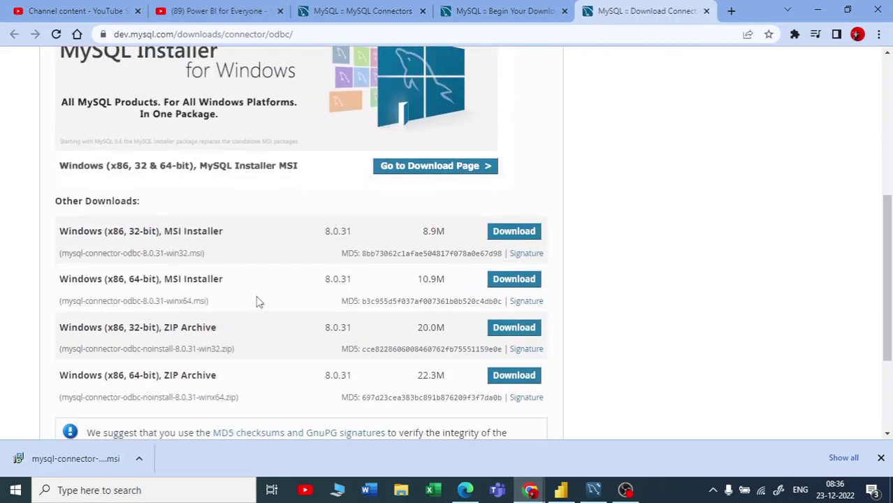
click(520, 237)
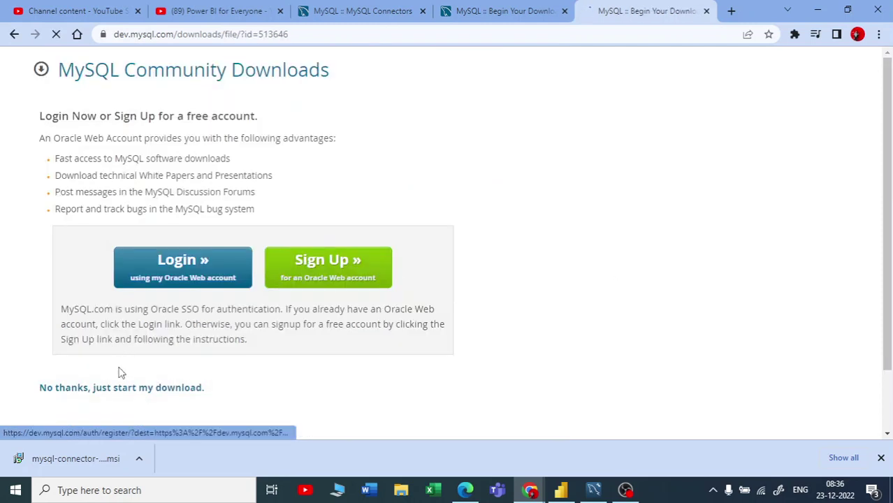
click(123, 388)
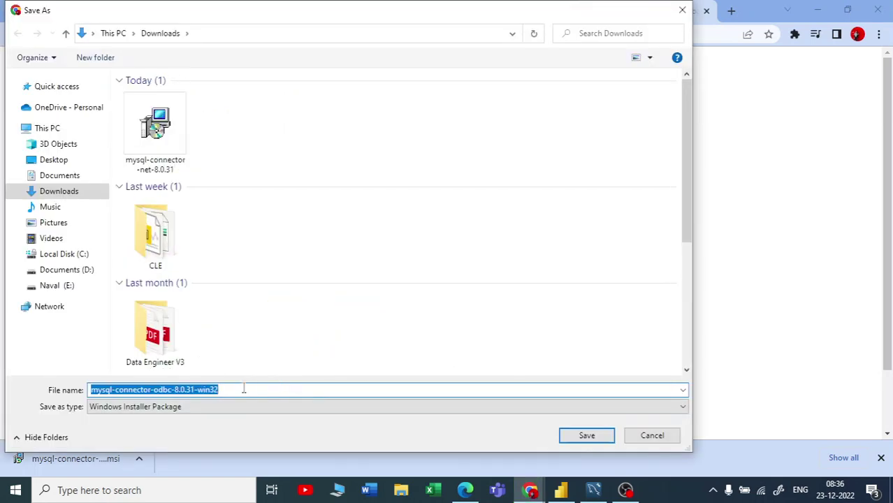
click(584, 437)
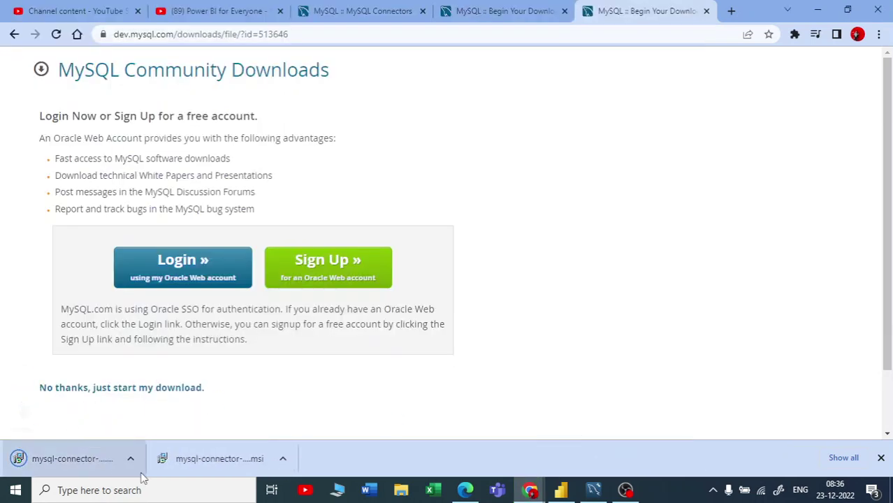
right_click(255, 459)
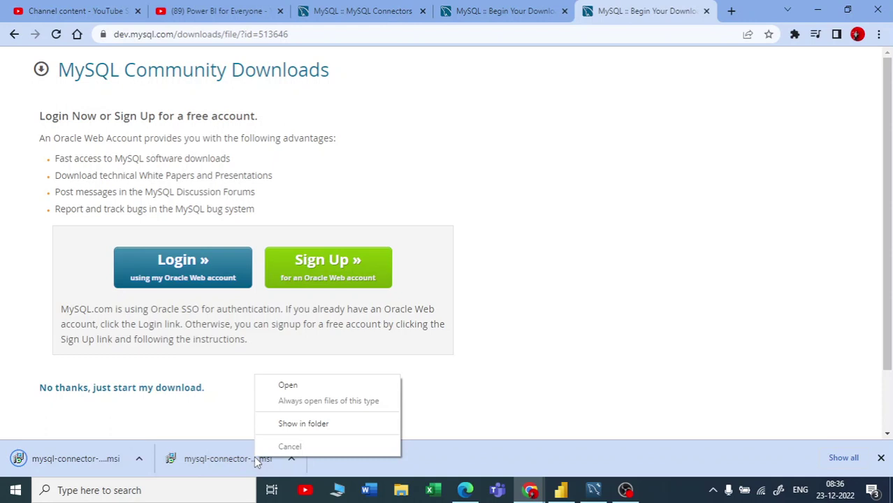
Step: Reveal both installers in Downloads and launch mysql-connector-net-8.0.31
click(298, 425)
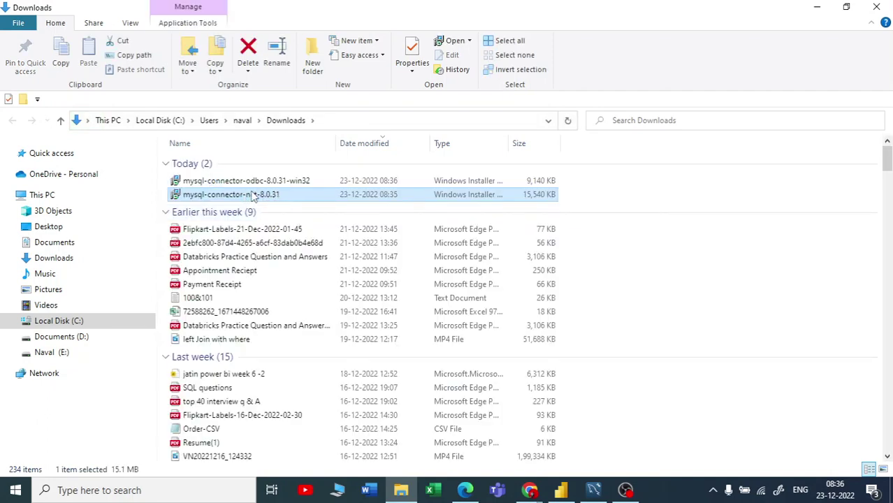
double_click(255, 196)
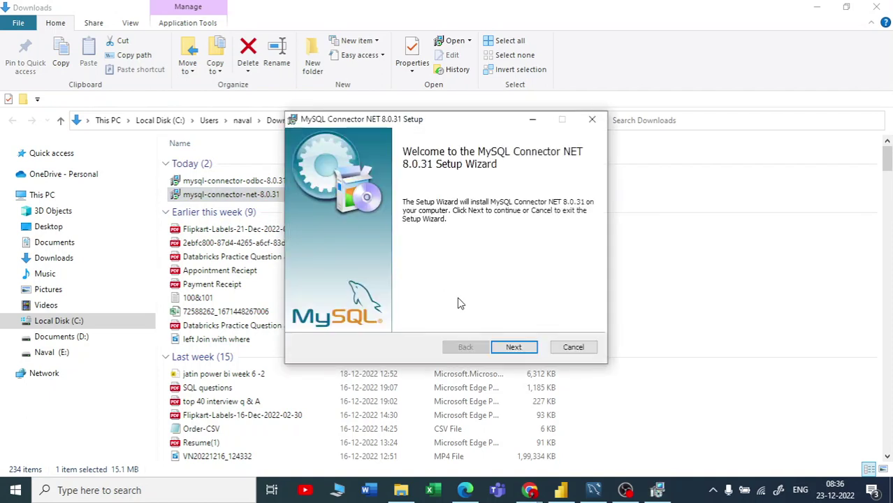
Step: Install MySQL Connector NET 8.0.31 using the Complete setup type
click(515, 348)
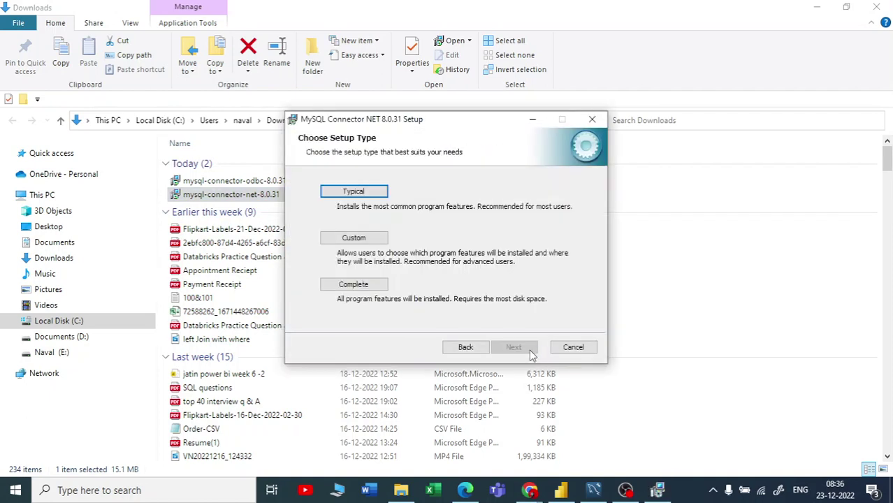
click(353, 287)
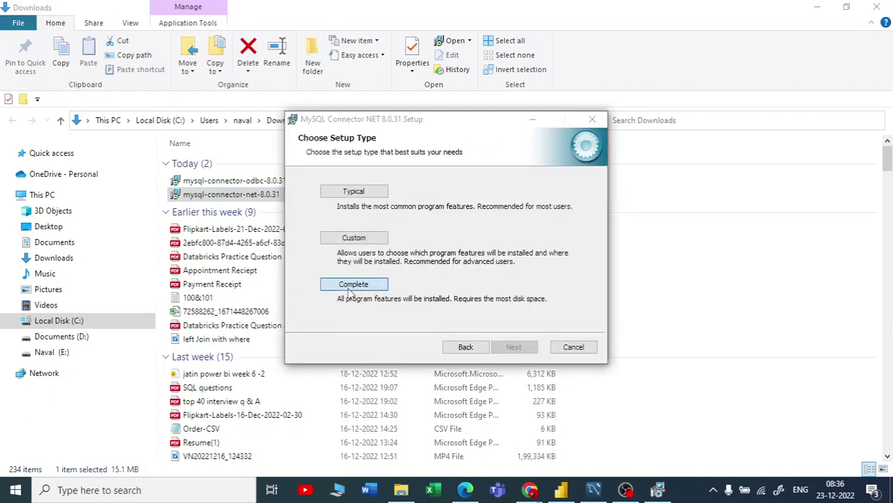
double_click(446, 347)
click(514, 346)
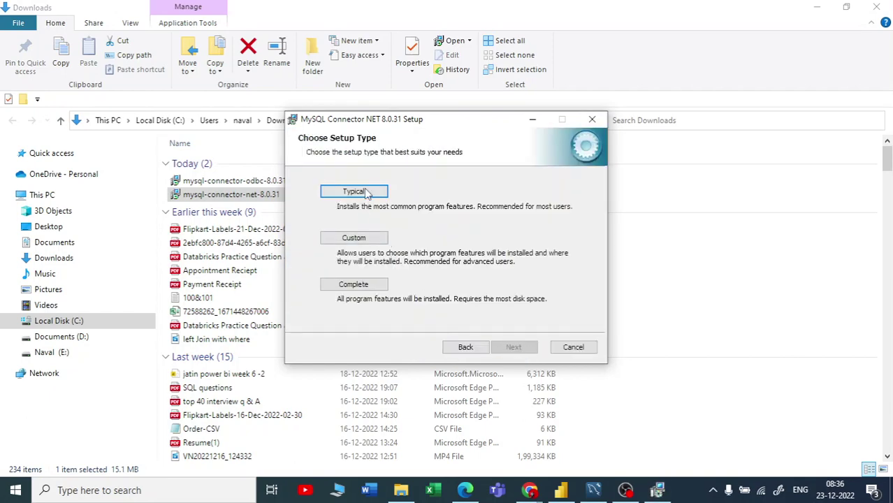
click(353, 286)
click(503, 346)
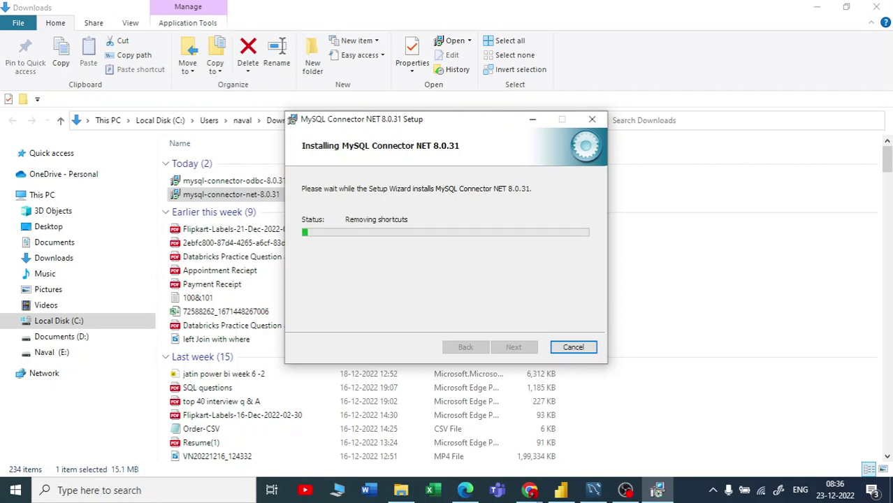
Step: Install MySQL Connector/ODBC 8.0 with the Complete setup type, accepting the license terms
double_click(258, 181)
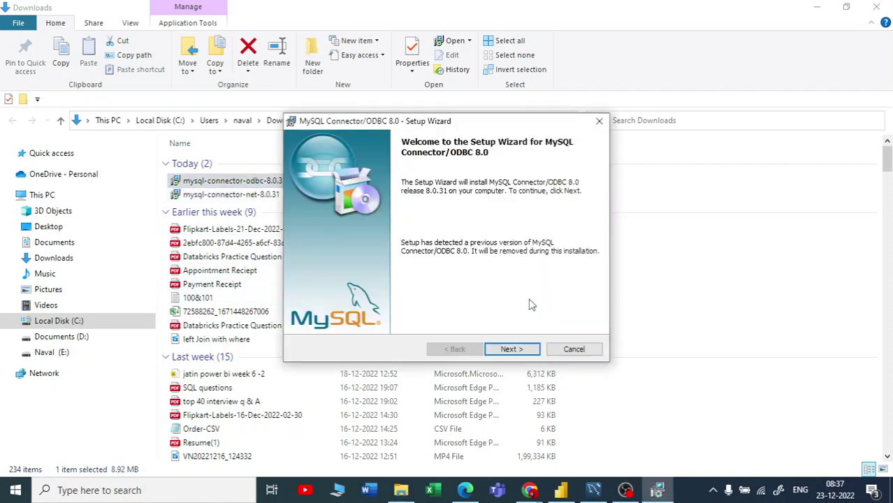
click(511, 348)
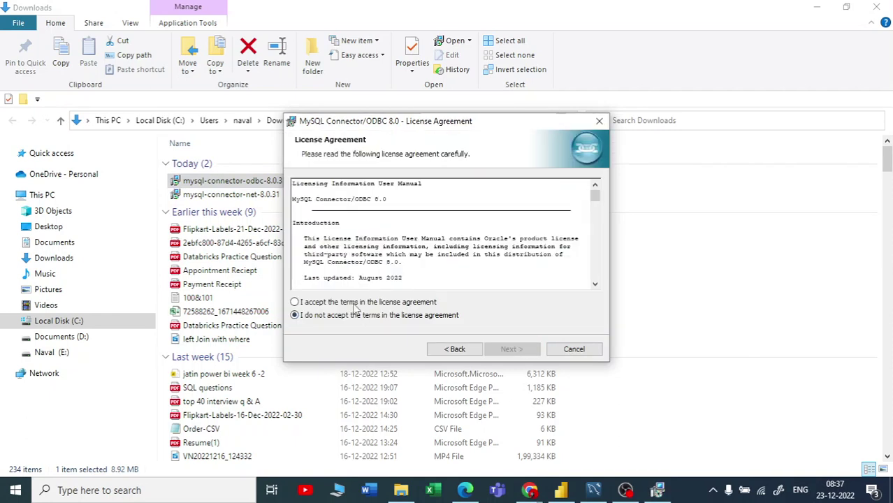
click(354, 302)
click(531, 349)
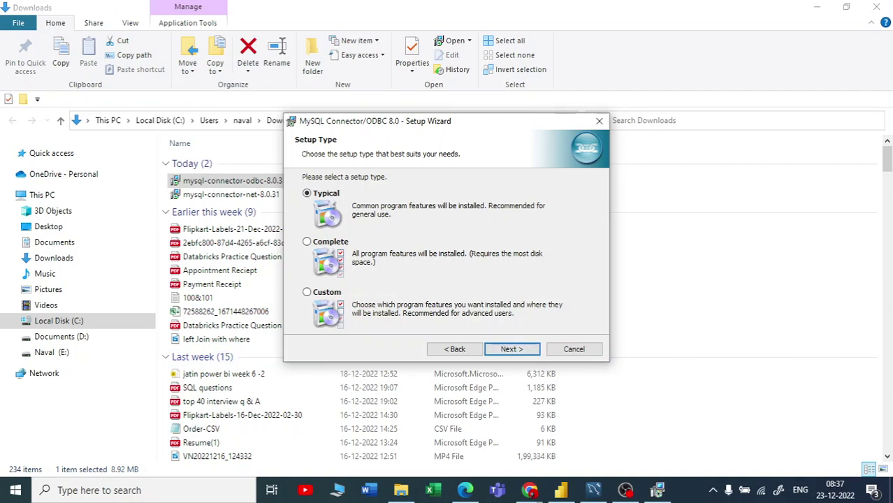
click(308, 242)
click(511, 349)
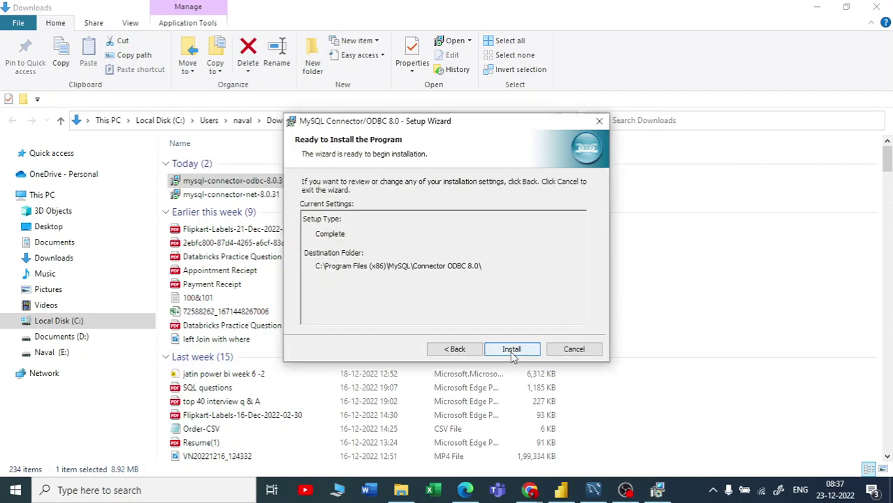
click(512, 350)
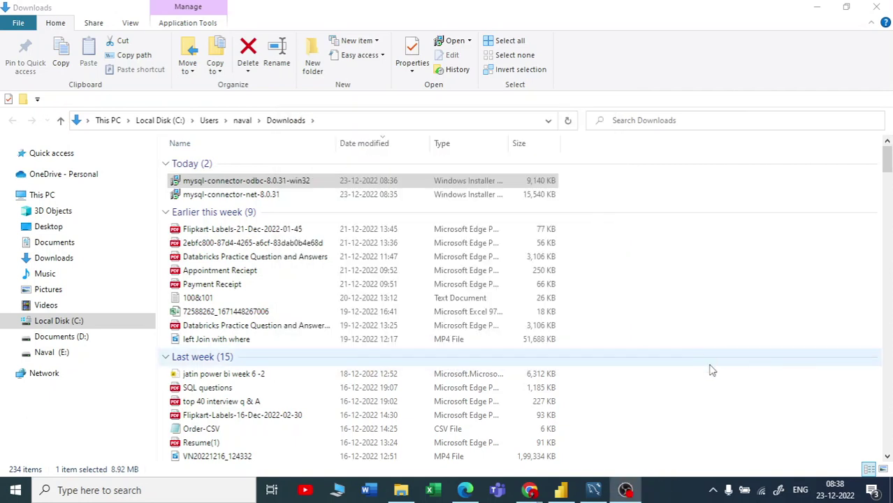
Step: Close Power BI Desktop without saving the report
click(562, 490)
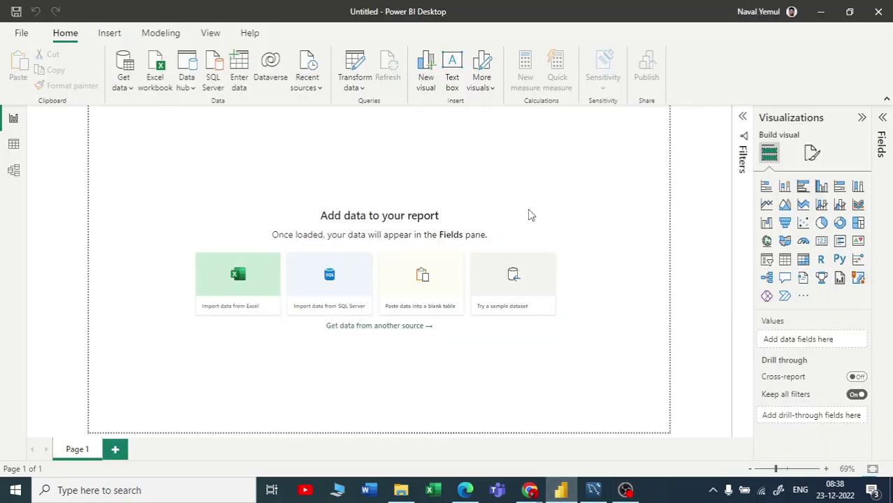
click(879, 11)
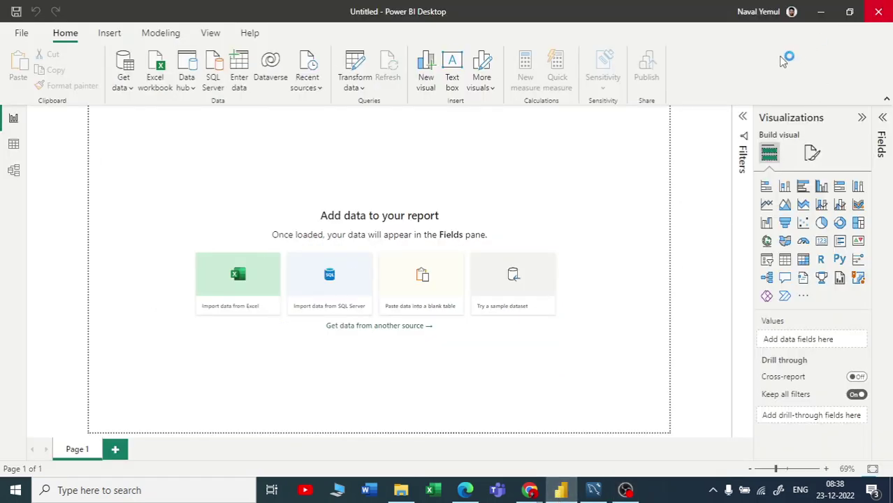
click(506, 264)
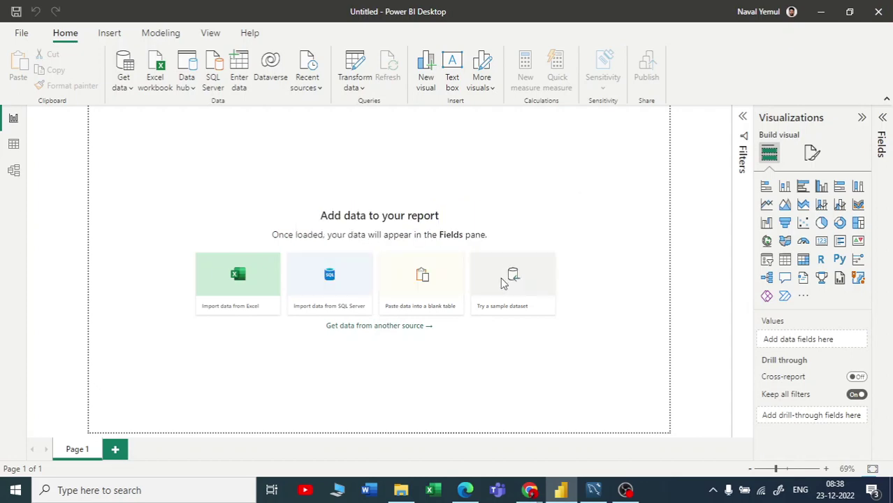
Step: Relaunch Power BI Desktop from Windows search and minimize the Explorer and browser windows
click(190, 490)
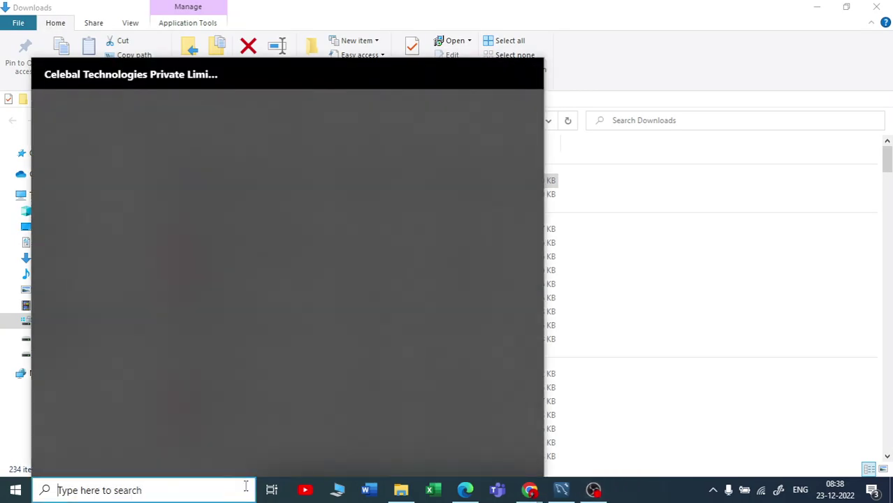
text(power)
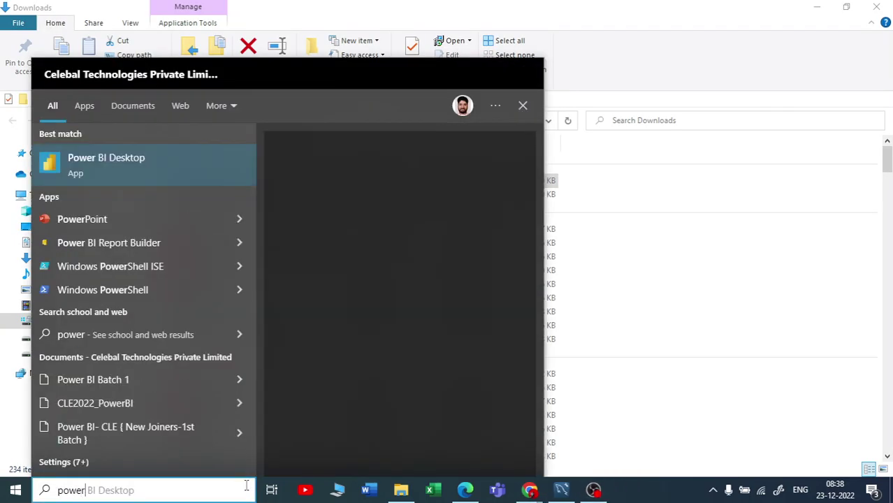
key(Escape)
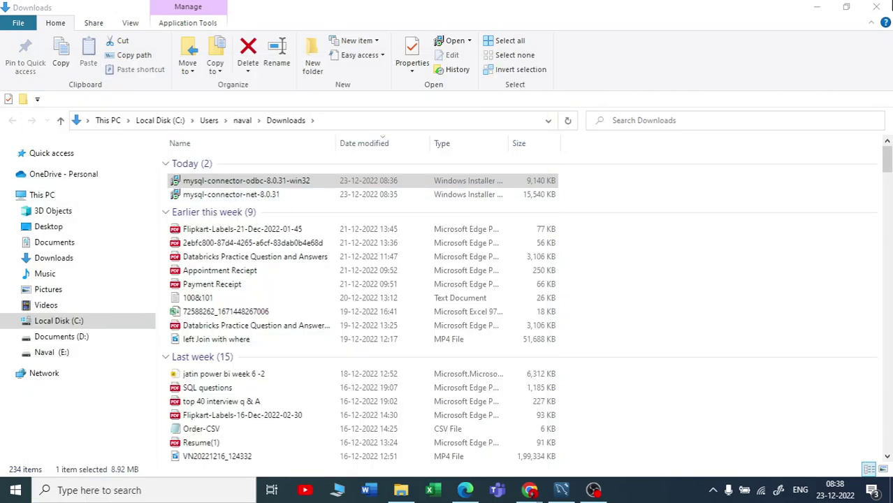
click(818, 7)
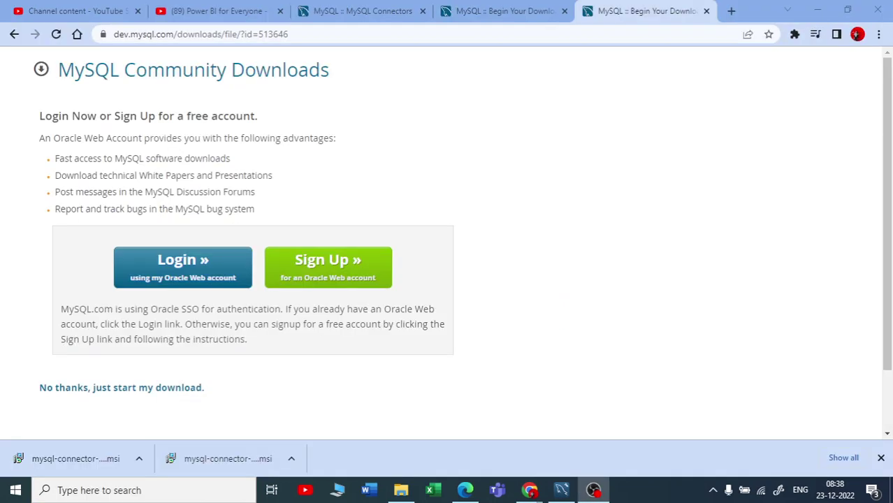
click(818, 8)
click(817, 8)
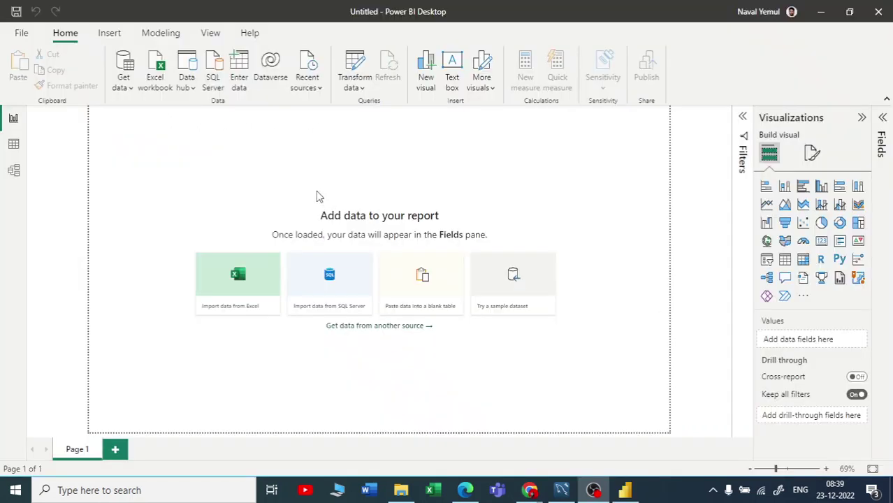
Step: Choose MySQL database under Database in the full Get Data list to reach its Server/Database form
click(122, 87)
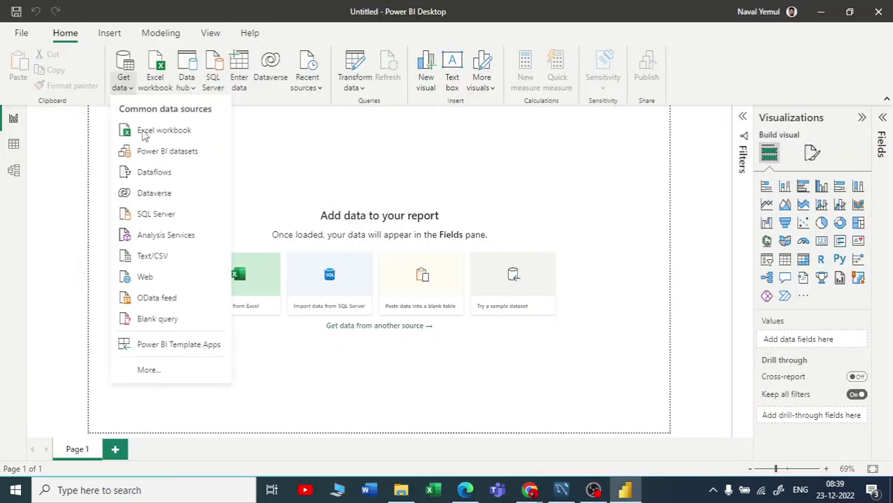
click(166, 368)
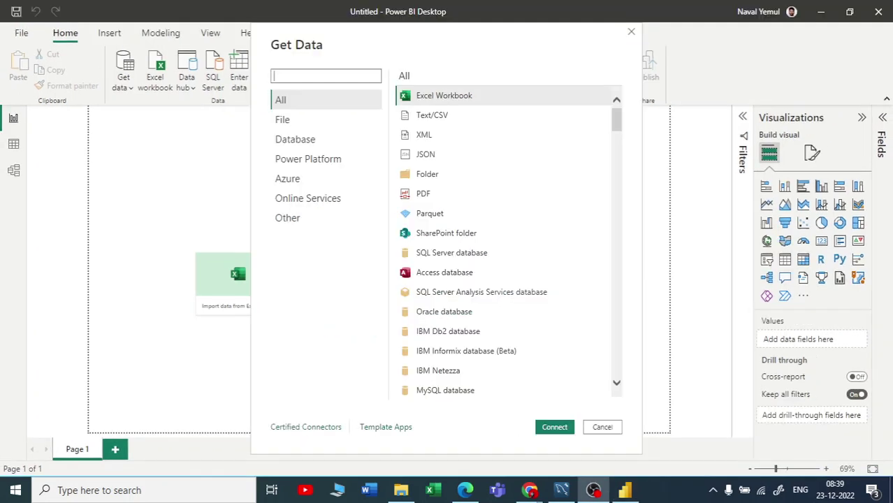
click(301, 144)
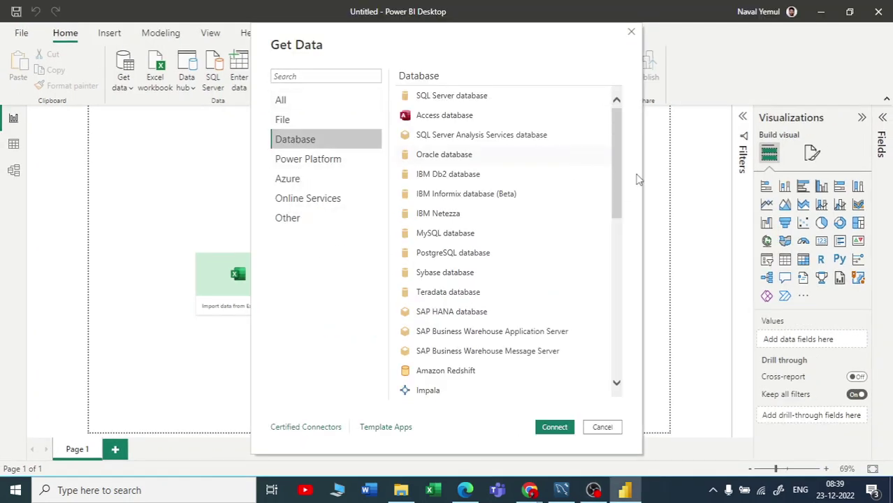
click(445, 234)
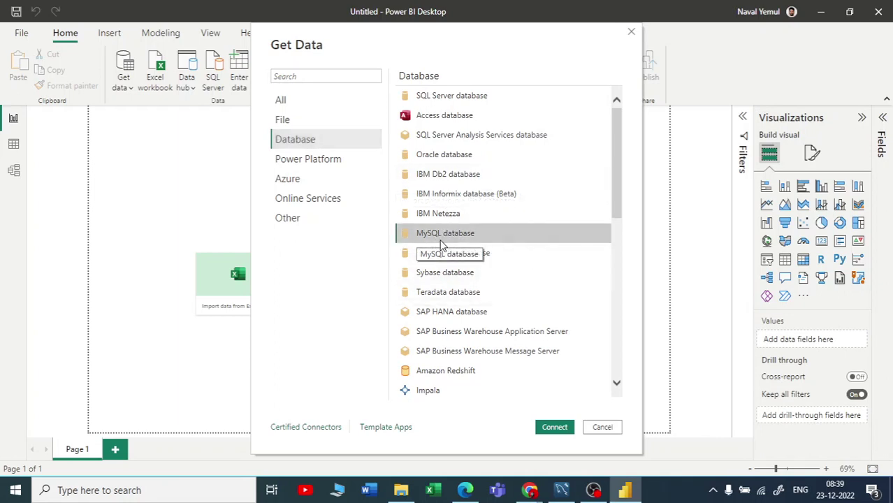
Step: Connect with the MySQL database connector and put the cursor in the Database field
click(542, 429)
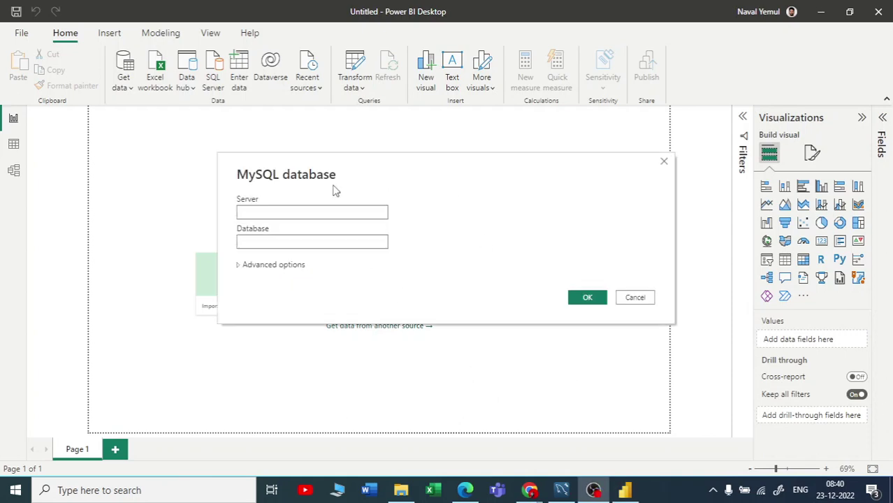
click(276, 238)
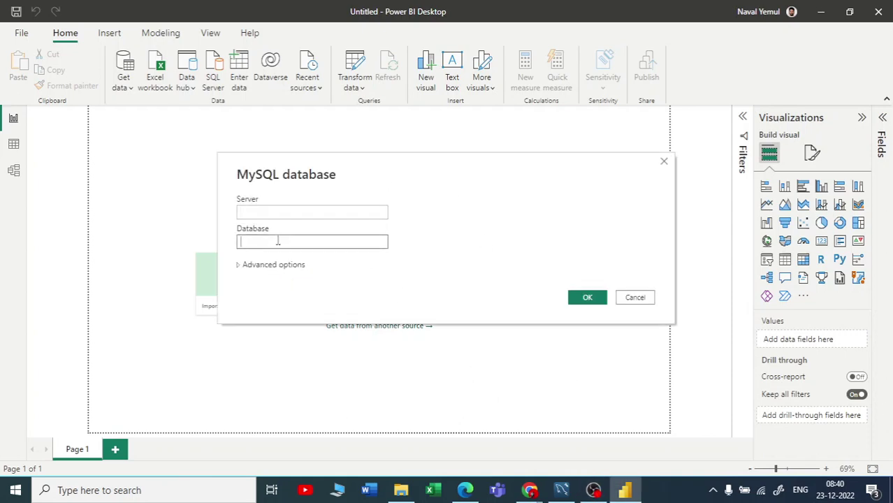